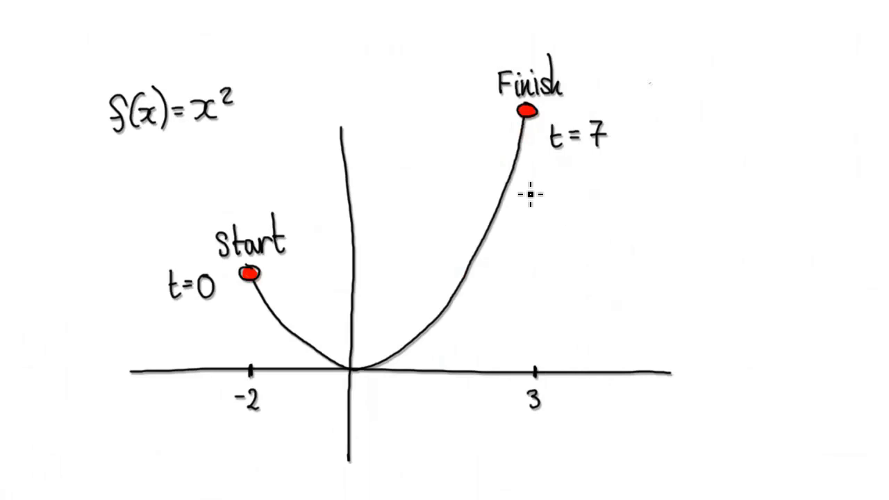
# Handwrite the parametric point (t, t²) in purple beside the parabola sketch, below t = 7.
pyautogui.moveTo(200, 153)
pyautogui.mouseDown()
pyautogui.moveTo(292, 343)
pyautogui.moveTo(422, 335)
pyautogui.moveTo(542, 136)
pyautogui.moveTo(536, 128)
pyautogui.mouseUp()
pyautogui.hotkey('ctrl', 'z')
pyautogui.moveTo(563, 201)
pyautogui.mouseDown()
pyautogui.moveTo(562, 246)
pyautogui.moveTo(585, 243)
pyautogui.moveTo(589, 221)
pyautogui.moveTo(593, 252)
pyautogui.mouseUp()
pyautogui.click(596, 240)
pyautogui.moveTo(611, 207); pyautogui.dragTo(613, 245)
pyautogui.moveTo(603, 222)
pyautogui.mouseDown()
pyautogui.moveTo(632, 221)
pyautogui.moveTo(647, 243)
pyautogui.mouseUp()
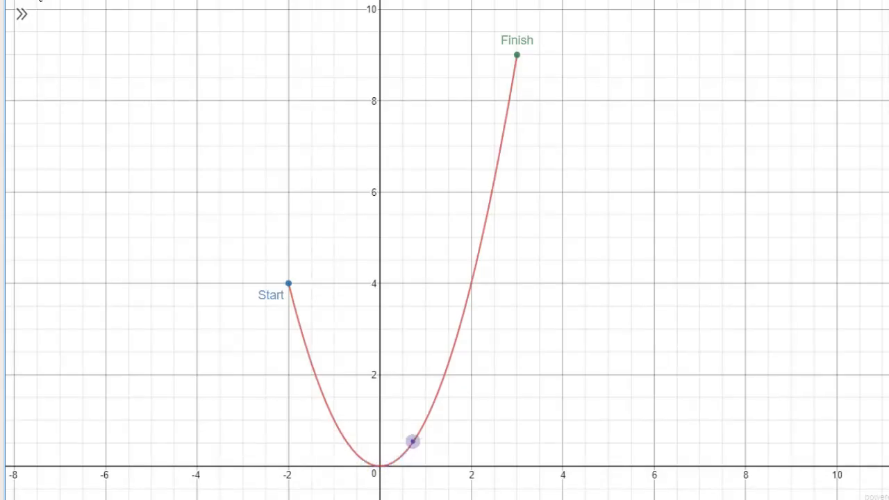
# Switch to Desmos, start a new blank graph and enter the parametric curve (t, t^2).
pyautogui.click(26, 1)
pyautogui.click(92, 32)
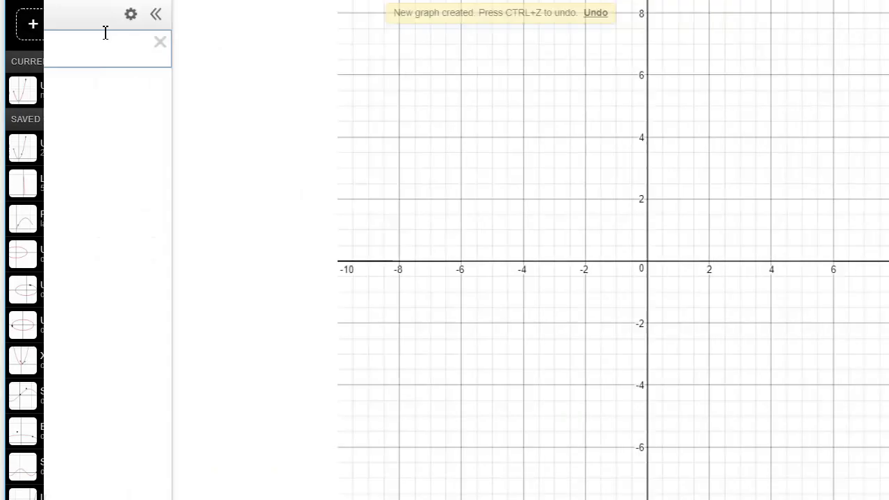
pyautogui.write('(t')
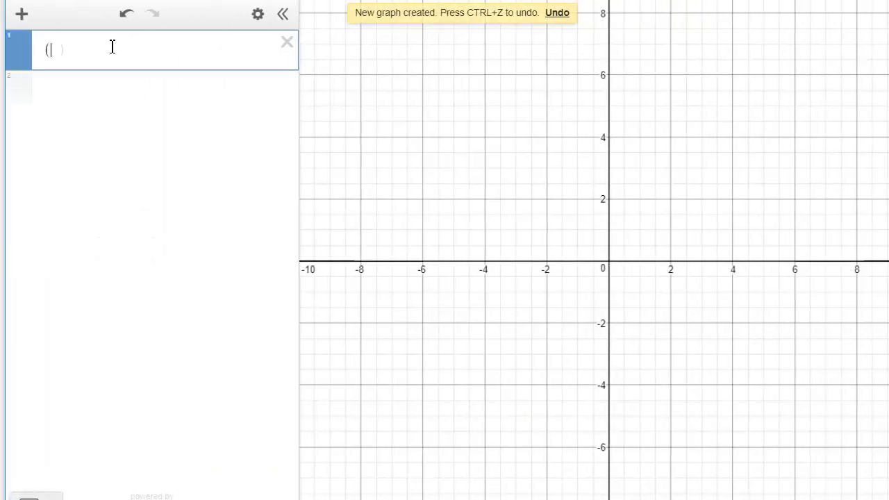
pyautogui.write(',t^2')
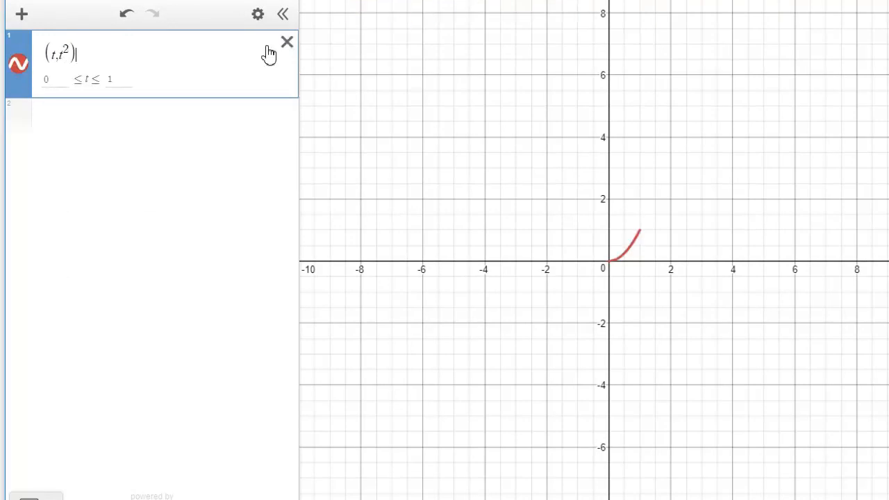
# Set the parametric curve's domain to −2 ≤ t ≤ 3.
pyautogui.click(69, 73)
pyautogui.press('BackSpace')
pyautogui.write('-2')
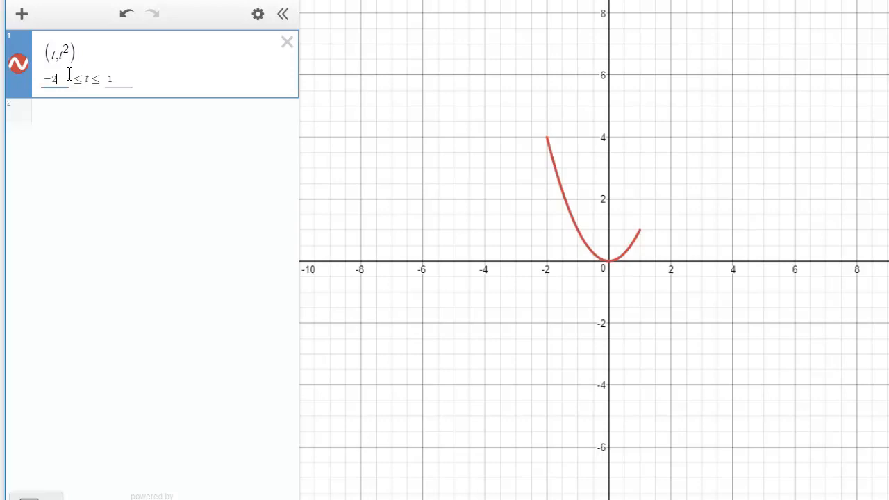
pyautogui.press('BackSpace')
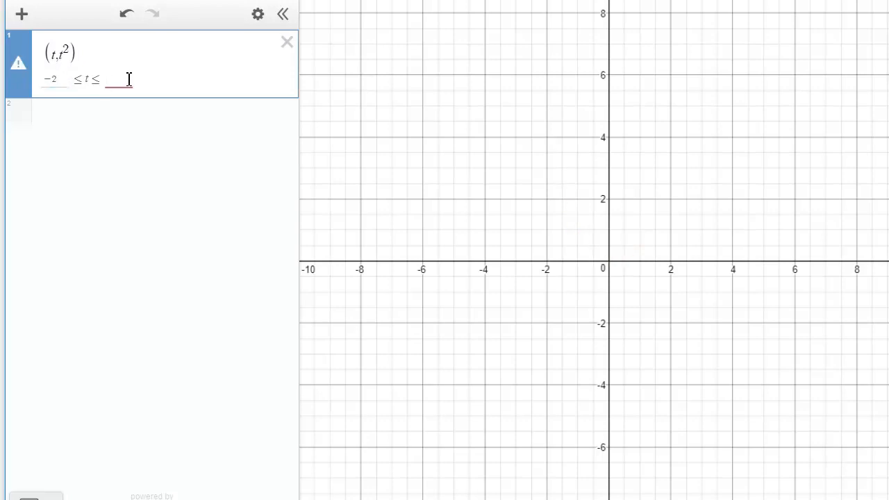
pyautogui.write('3')
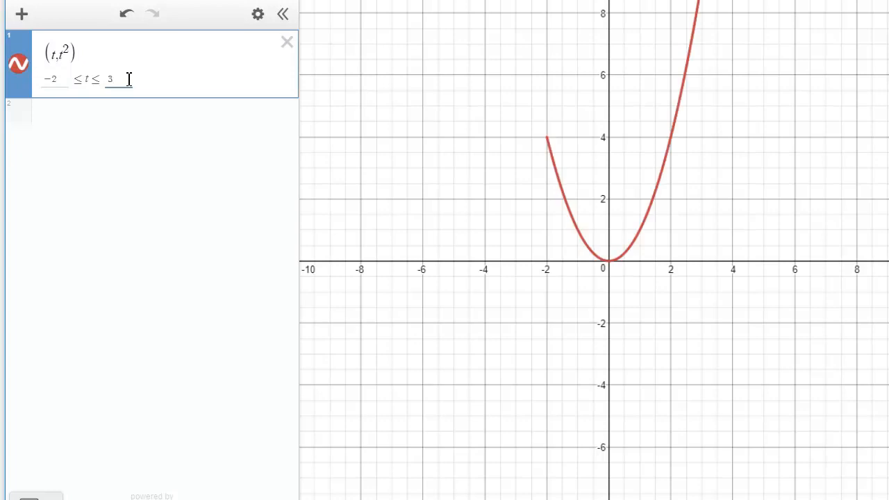
pyautogui.moveTo(516, 208); pyautogui.dragTo(482, 275)
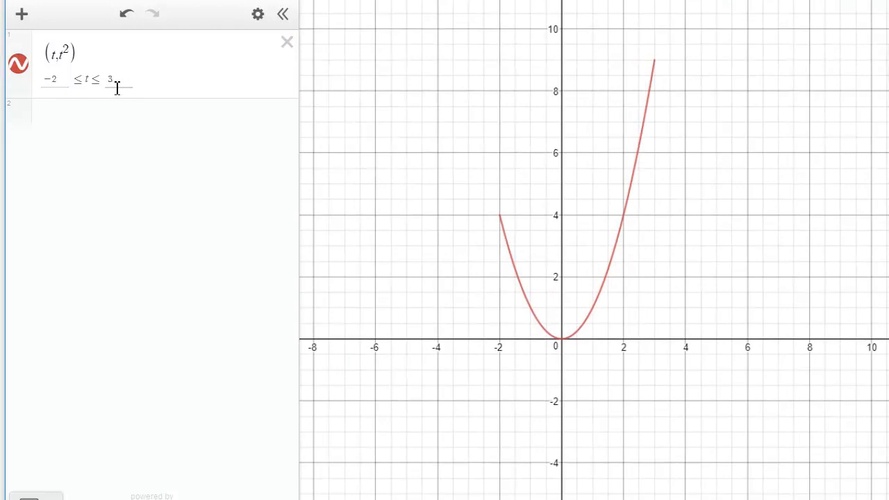
# Plot the point (−2, 4) in a new expression and label it Start.
pyautogui.click(91, 112)
pyautogui.write('(')
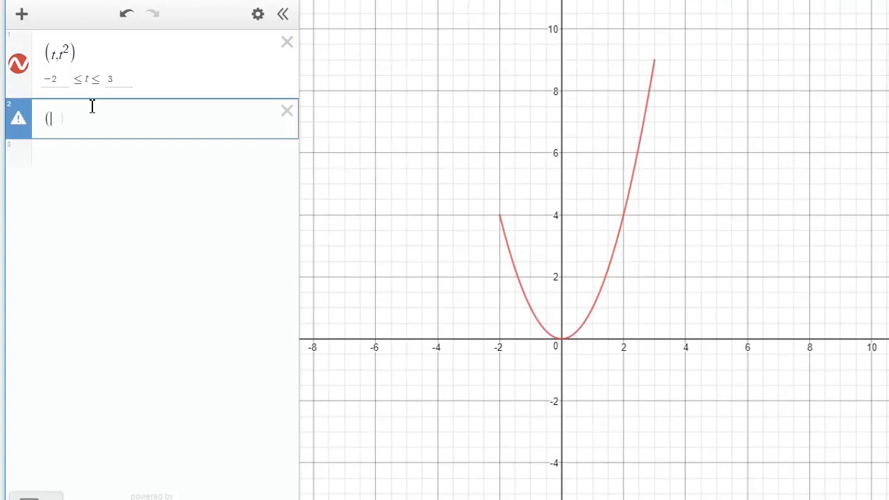
pyautogui.write('-2')
pyautogui.write(',4')
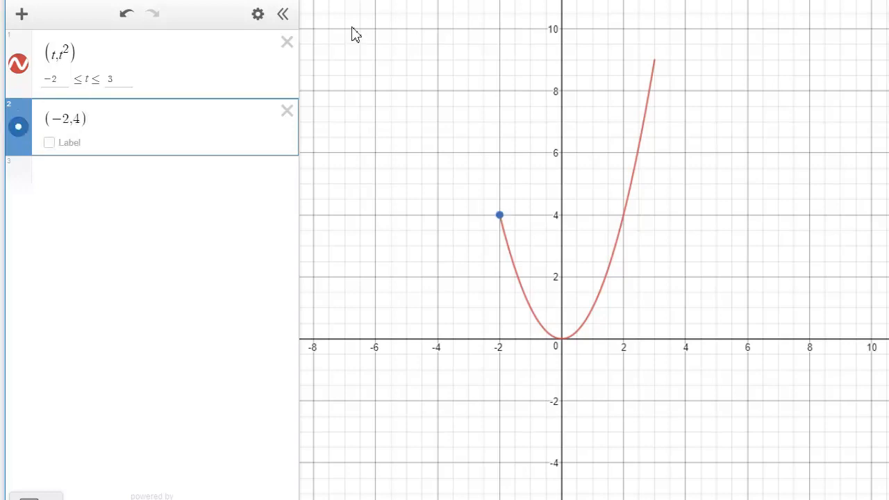
pyautogui.click(48, 143)
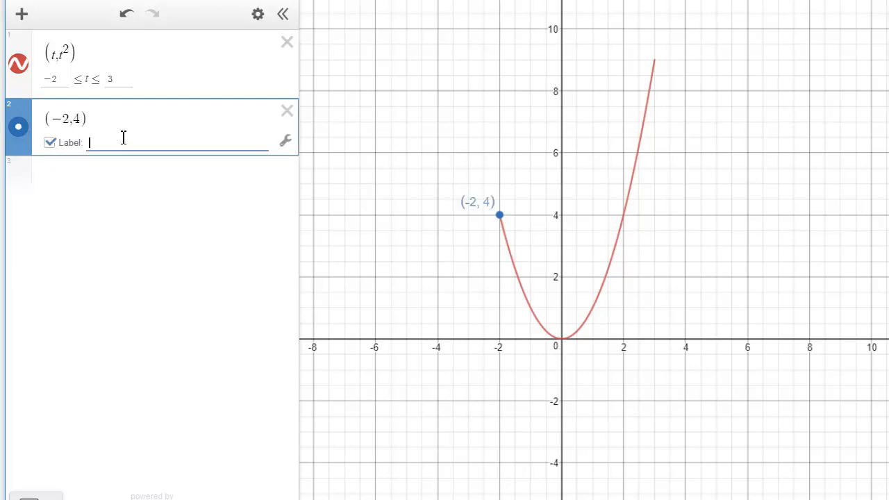
pyautogui.write('Start')
# Plot the point (−3, 9) in a new expression and label it Finish.
pyautogui.click(170, 161)
pyautogui.write('(')
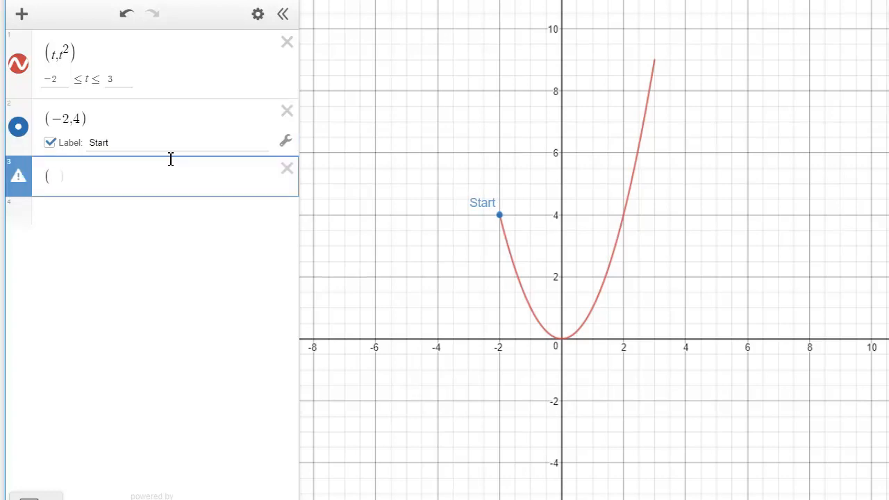
pyautogui.write('-3')
pyautogui.write(',9')
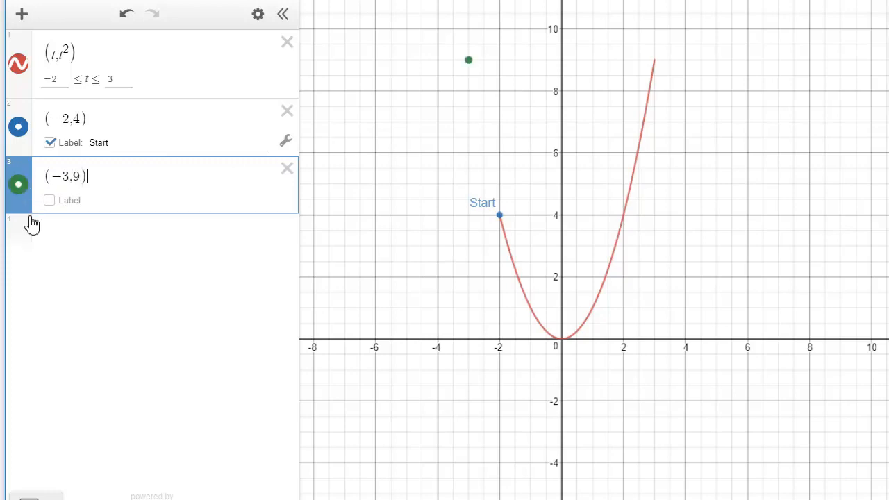
pyautogui.click(50, 200)
pyautogui.click(111, 199)
pyautogui.write('F')
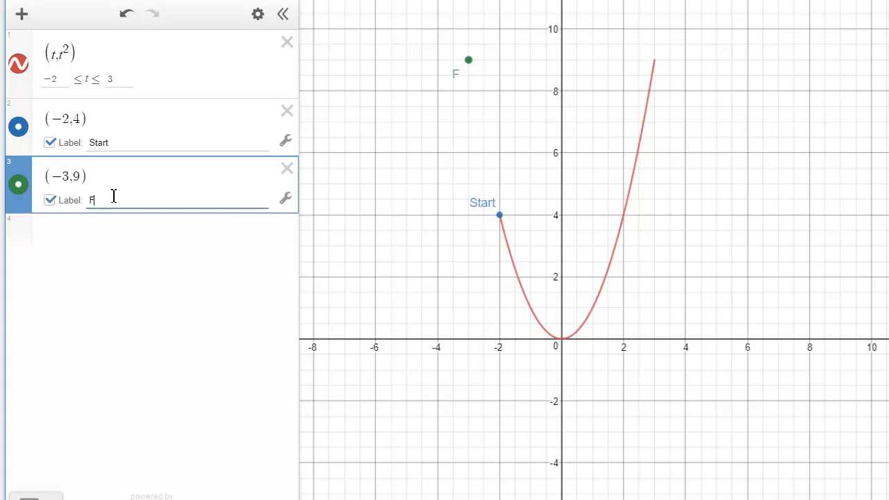
pyautogui.write('inish')
# Add the point (a, a^2) with a slider for a, and slide a to −1.5.
pyautogui.click(198, 232)
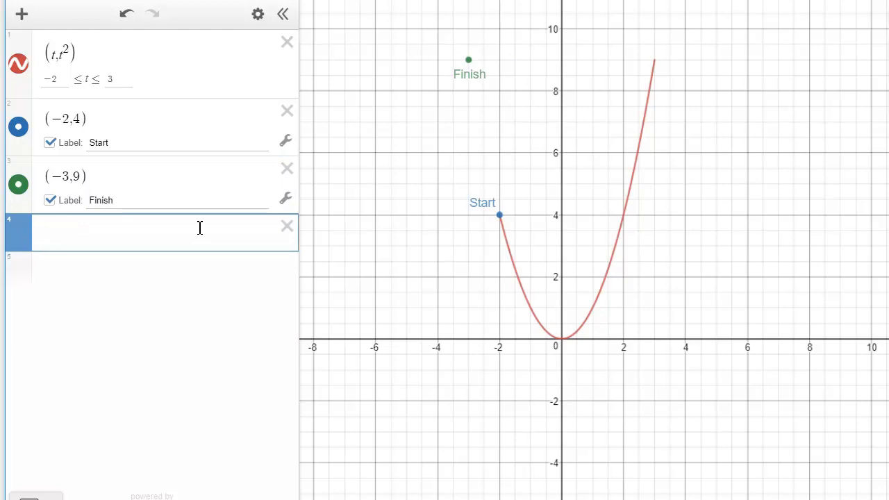
pyautogui.write('(d')
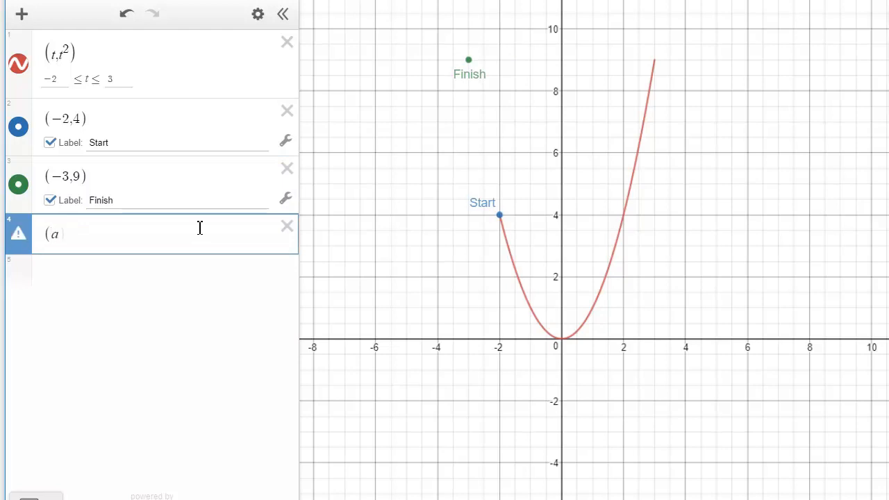
pyautogui.write(',a')
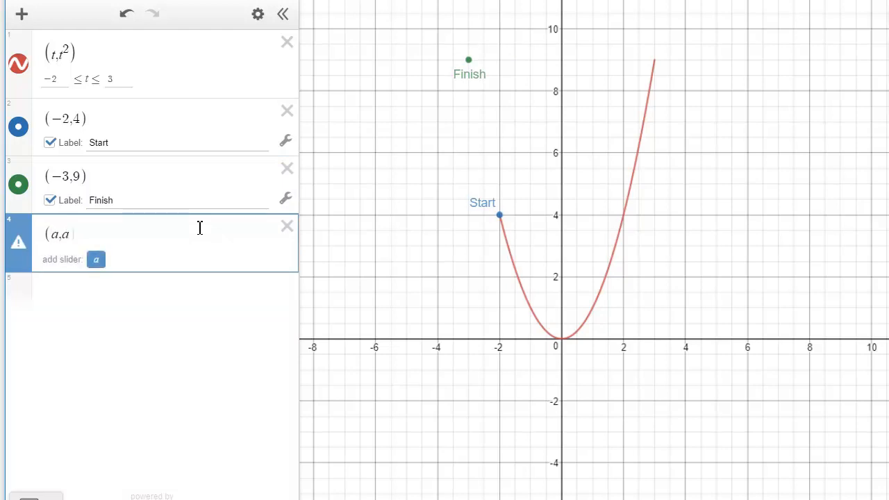
pyautogui.write('^2')
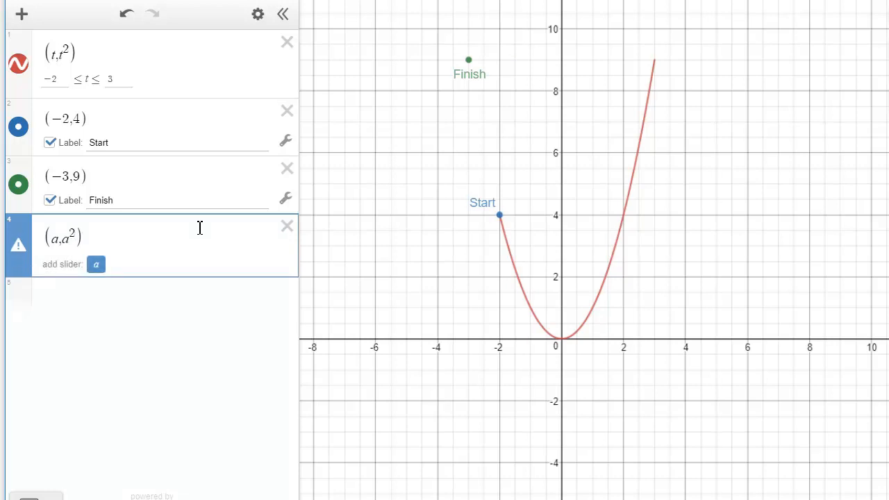
pyautogui.click(96, 264)
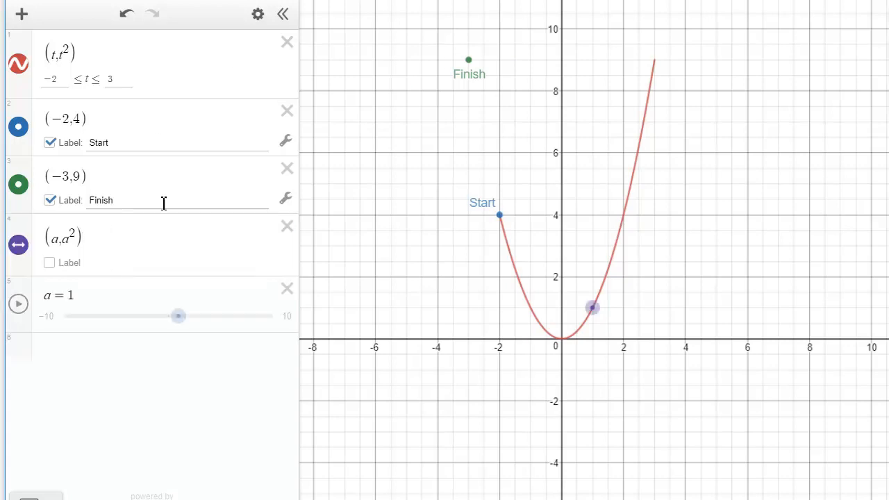
pyautogui.moveTo(178, 316); pyautogui.dragTo(156, 334)
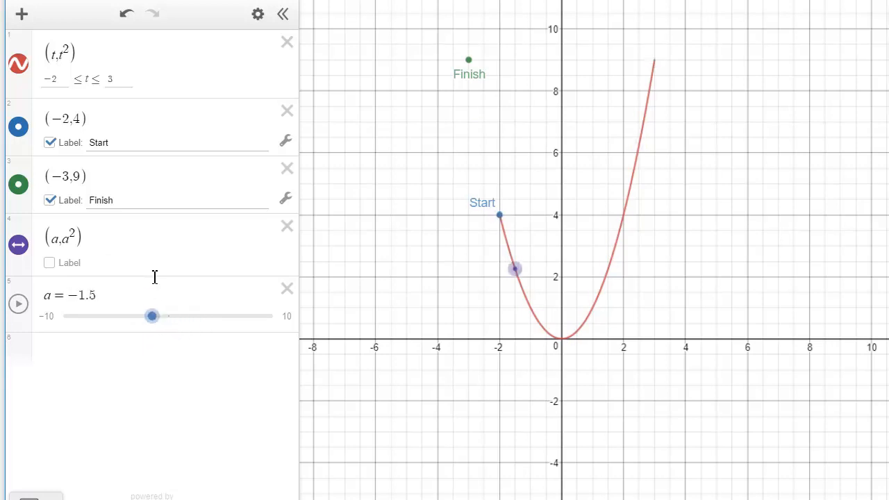
# Correct the Finish point's coordinates to (3, 9) and slide a to −0.8.
pyautogui.click(65, 175)
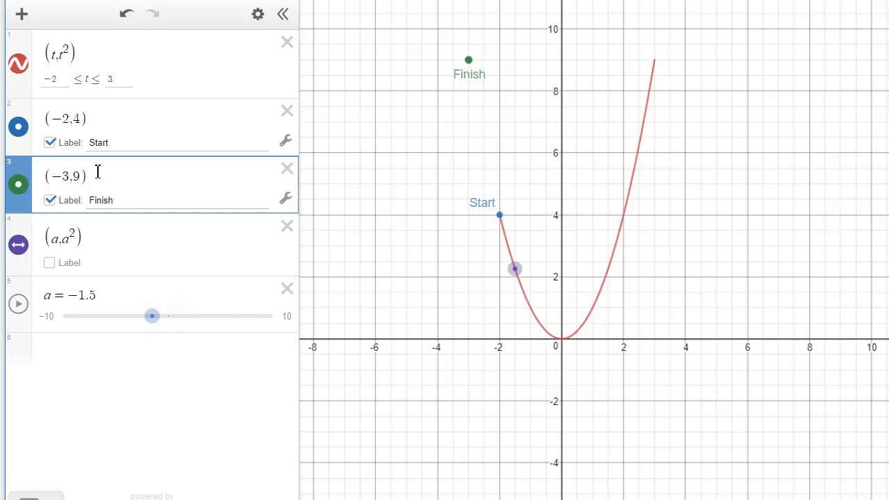
pyautogui.press('BackSpace')
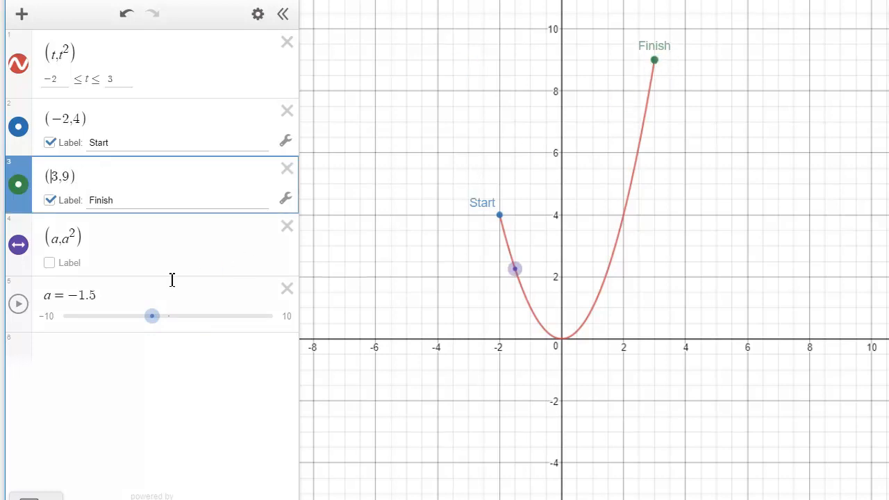
pyautogui.moveTo(158, 321)
pyautogui.mouseDown()
pyautogui.moveTo(145, 321)
pyautogui.moveTo(203, 321)
pyautogui.moveTo(156, 335)
pyautogui.moveTo(164, 337)
pyautogui.mouseUp()
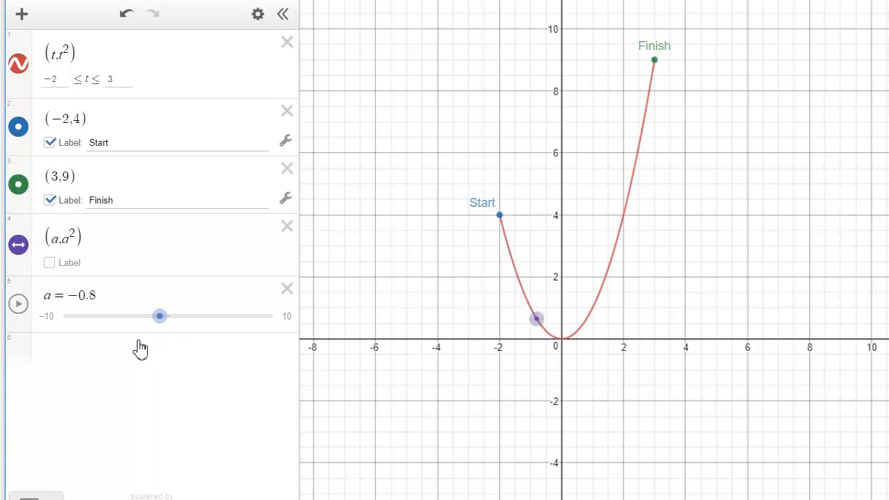
# Limit the slider to −2 ≤ a ≤ 3 and slide a to −2.
pyautogui.click(53, 319)
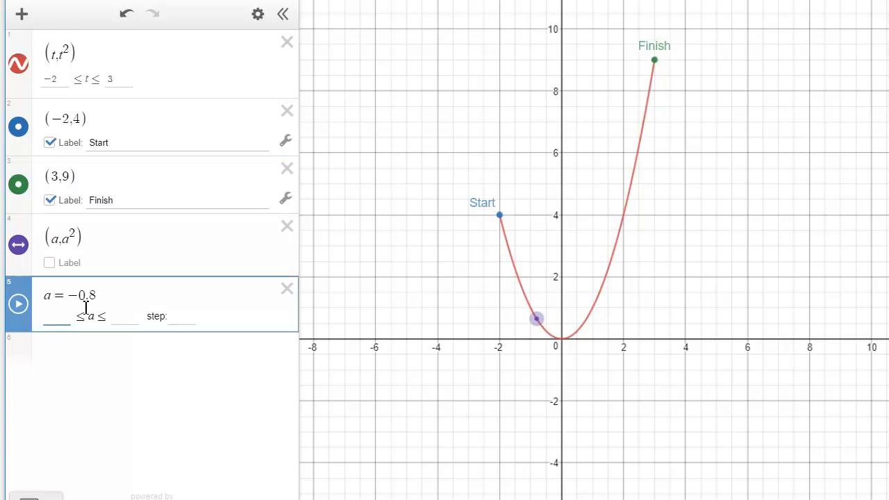
pyautogui.write('-')
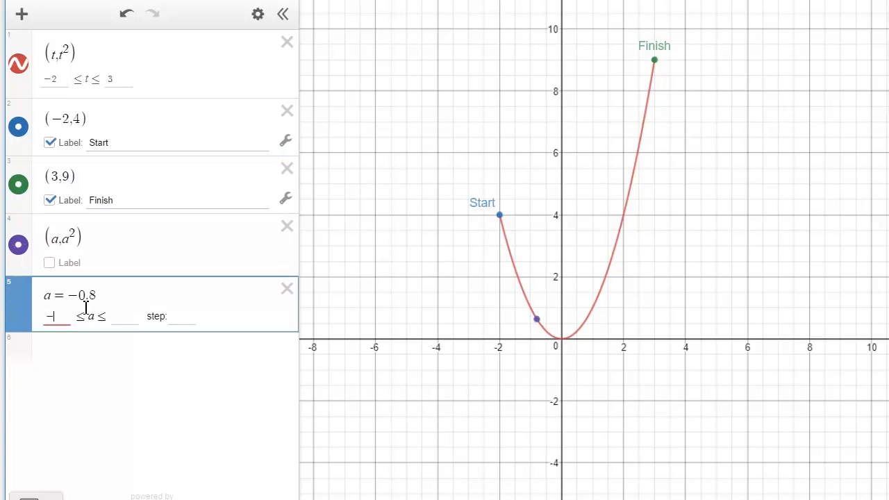
pyautogui.write('2')
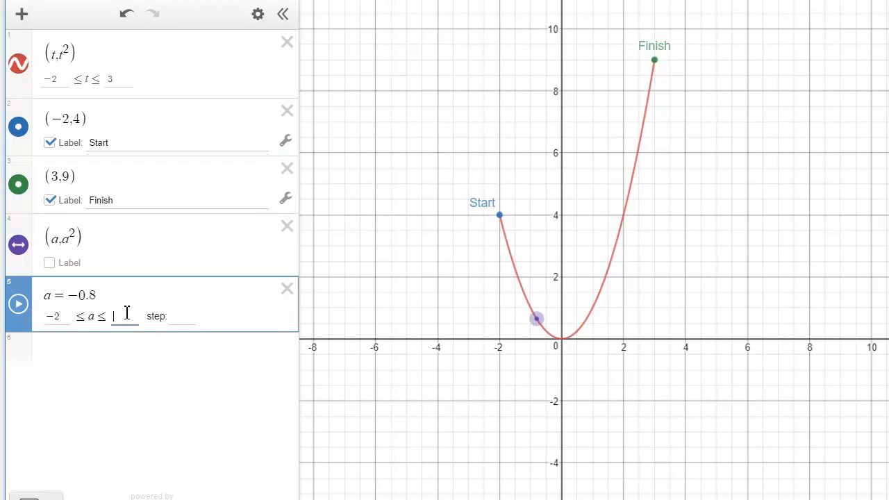
pyautogui.write('3')
pyautogui.click(138, 350)
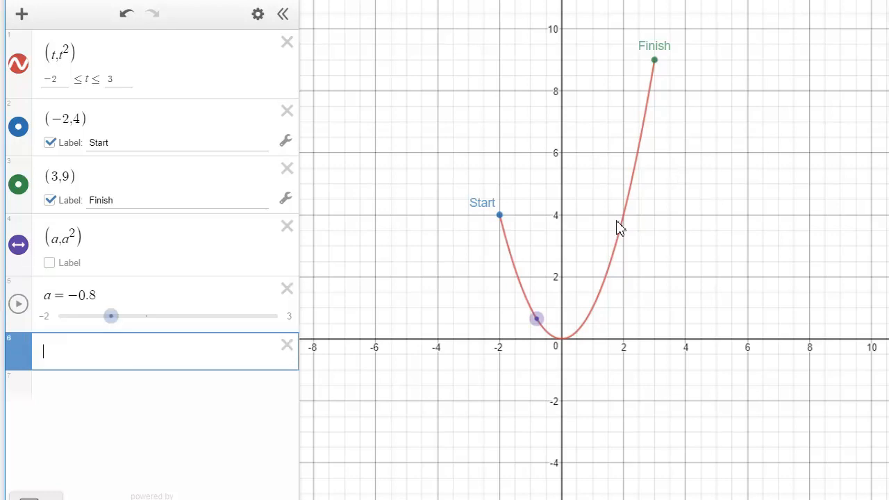
pyautogui.moveTo(111, 317); pyautogui.dragTo(55, 317)
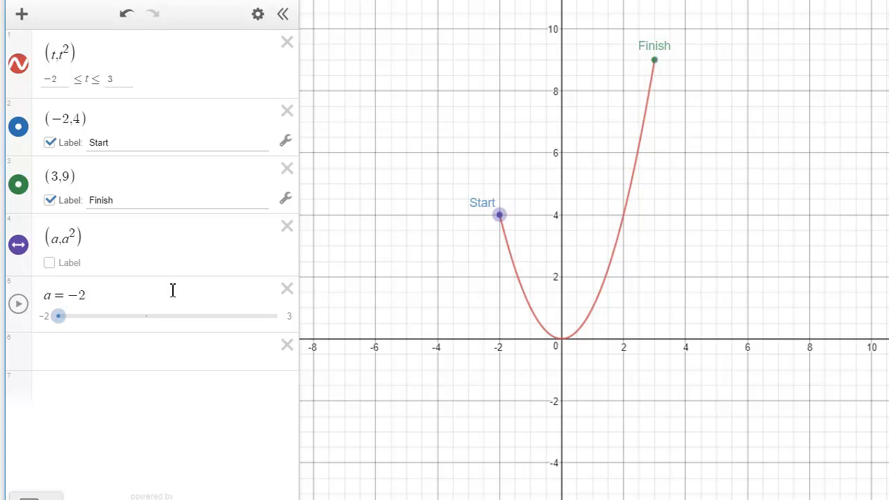
# Set the slider limits to 0 ≤ a ≤ 7.
pyautogui.moveTo(72, 322); pyautogui.dragTo(61, 321)
pyautogui.click(48, 319)
pyautogui.moveTo(66, 318); pyautogui.dragTo(51, 317)
pyautogui.write('0')
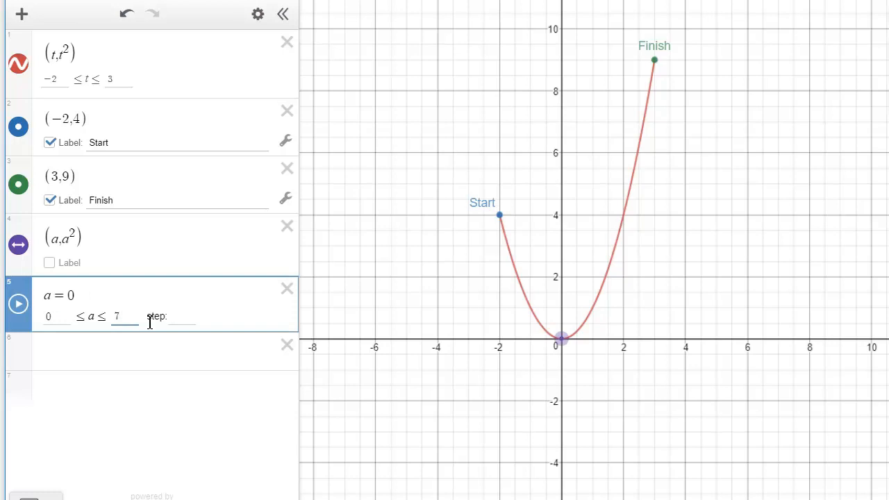
pyautogui.click(157, 367)
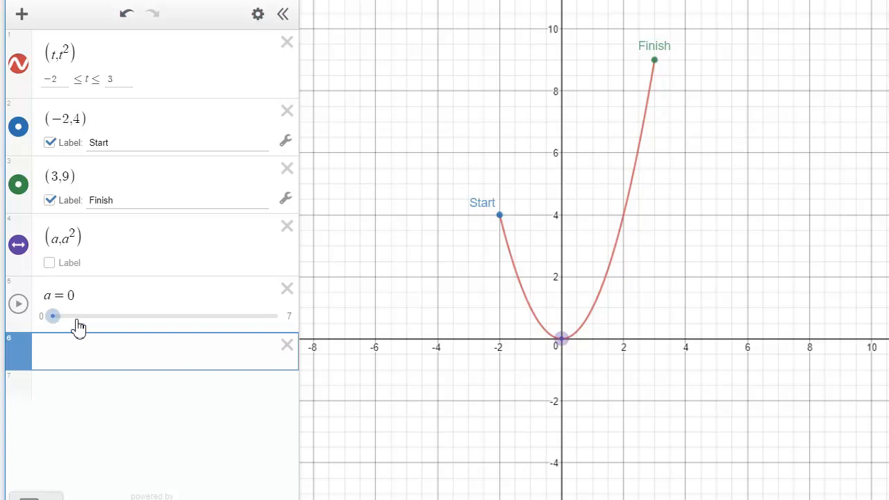
pyautogui.click(54, 321)
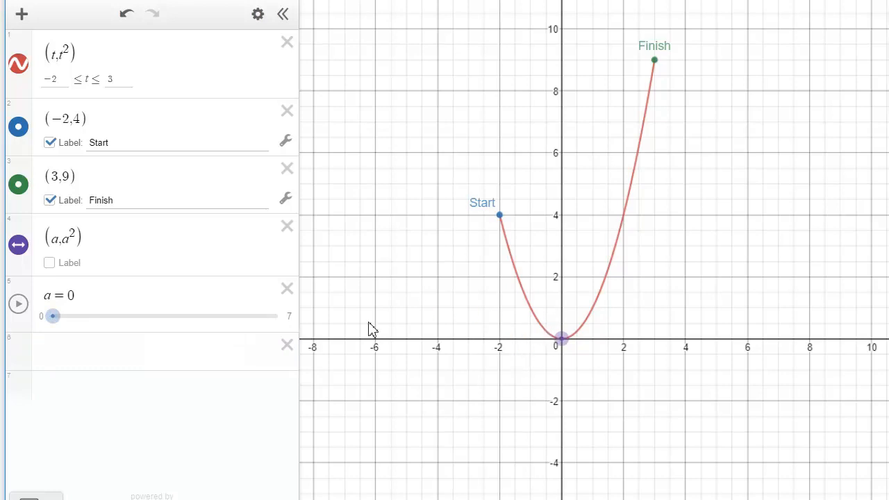
# Slide a up to 7 and back down to examine how the moving point follows the curve between Start and Finish.
pyautogui.moveTo(62, 317); pyautogui.dragTo(301, 319)
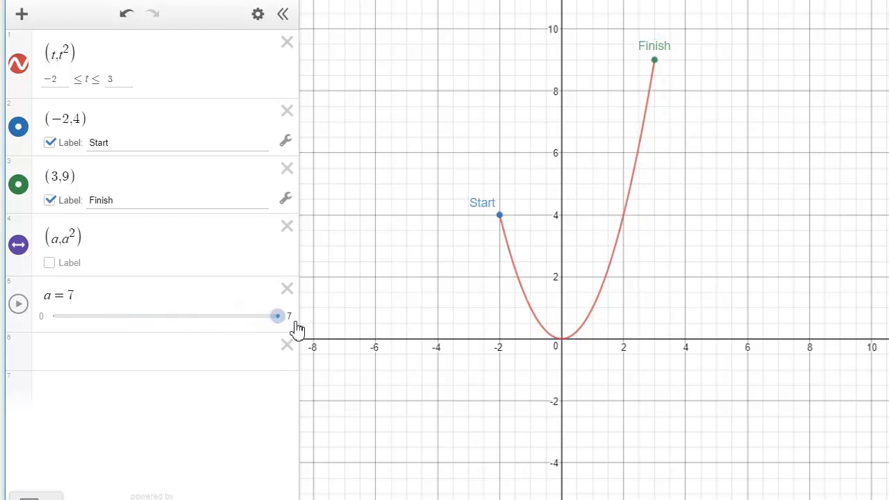
pyautogui.moveTo(278, 318); pyautogui.dragTo(228, 335)
pyautogui.moveTo(203, 340); pyautogui.dragTo(151, 343)
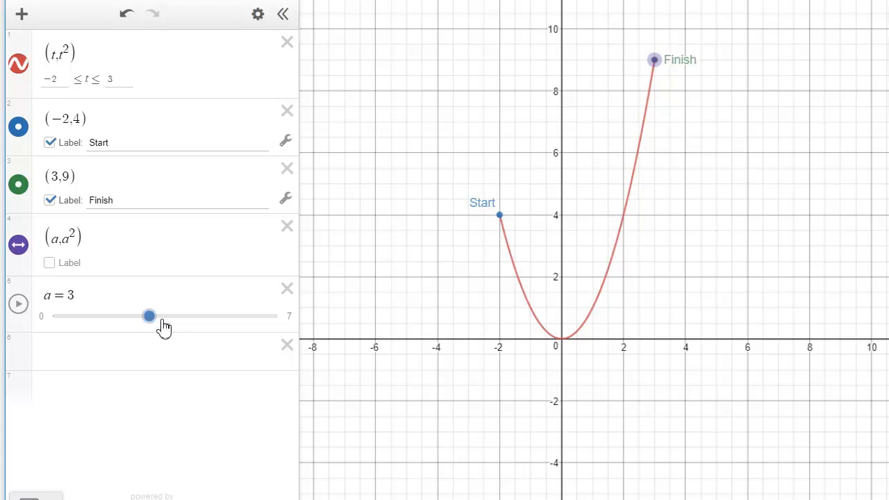
pyautogui.moveTo(152, 319); pyautogui.dragTo(82, 326)
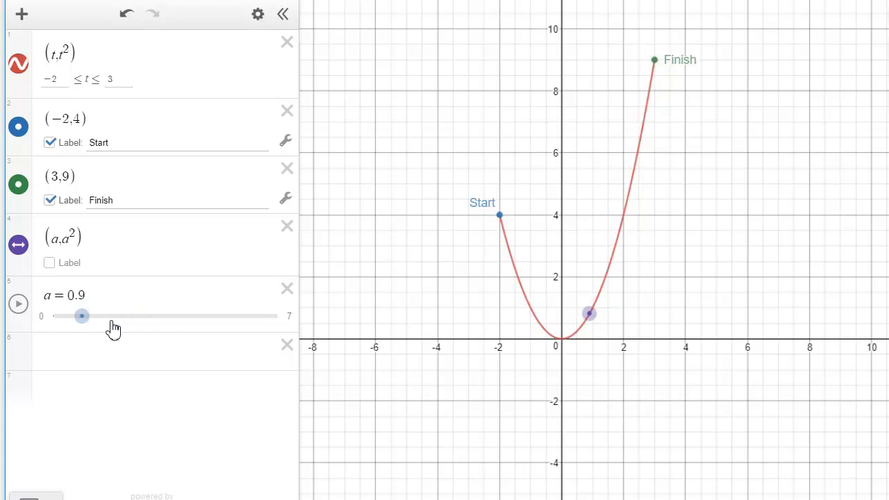
pyautogui.moveTo(83, 325); pyautogui.dragTo(45, 337)
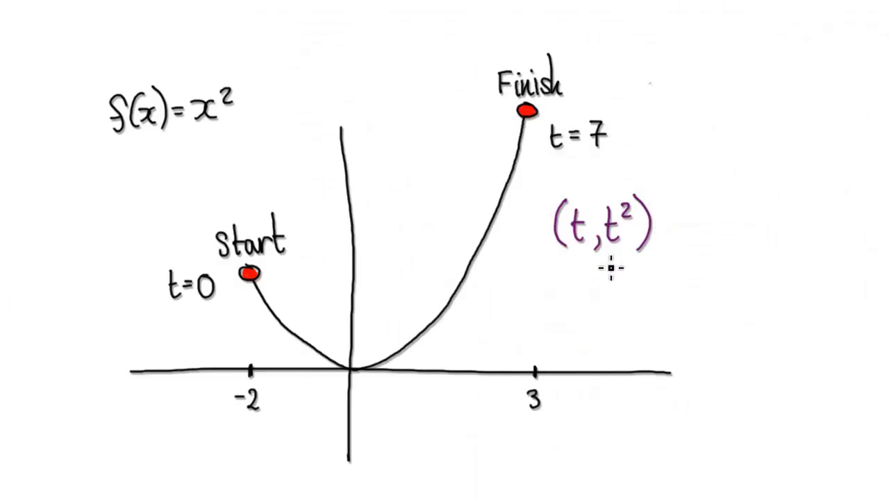
# Switch back to the whiteboard, handwrite t=0 below (t, t²), and mark the Start and Finish points with purple arrows, circling the Finish point.
pyautogui.moveTo(548, 293)
pyautogui.mouseDown()
pyautogui.moveTo(562, 316)
pyautogui.moveTo(588, 300)
pyautogui.mouseUp()
pyautogui.moveTo(166, 226)
pyautogui.mouseDown()
pyautogui.moveTo(209, 261)
pyautogui.moveTo(246, 265)
pyautogui.mouseUp()
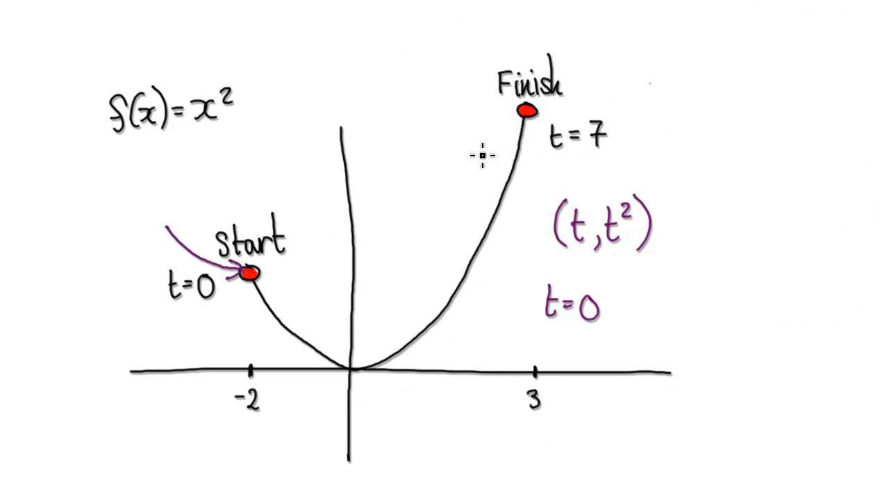
pyautogui.moveTo(451, 106); pyautogui.dragTo(518, 107)
pyautogui.moveTo(517, 112)
pyautogui.mouseDown()
pyautogui.moveTo(494, 122)
pyautogui.moveTo(541, 110)
pyautogui.mouseUp()
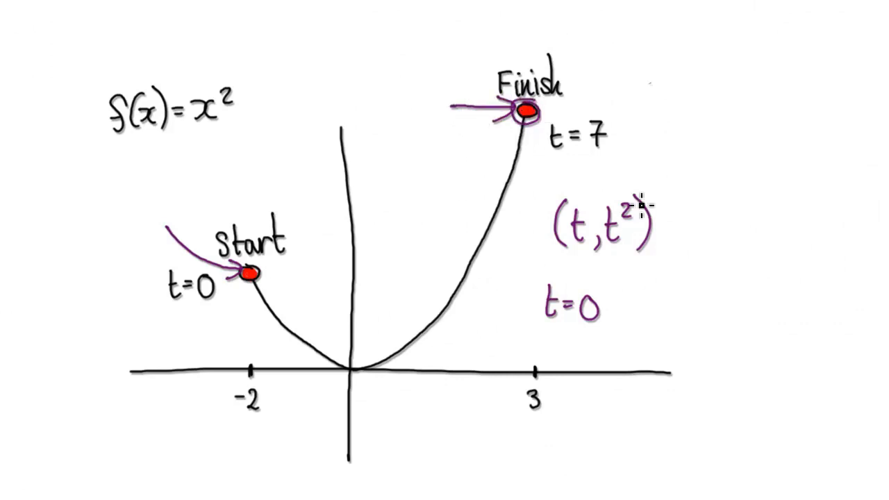
# Handwrite (a, a²) beside the purple t=0 and draw a frame around it.
pyautogui.moveTo(660, 291)
pyautogui.mouseDown()
pyautogui.moveTo(657, 321)
pyautogui.moveTo(750, 300)
pyautogui.mouseUp()
pyautogui.moveTo(751, 268)
pyautogui.mouseDown()
pyautogui.moveTo(761, 288)
pyautogui.moveTo(750, 321)
pyautogui.mouseUp()
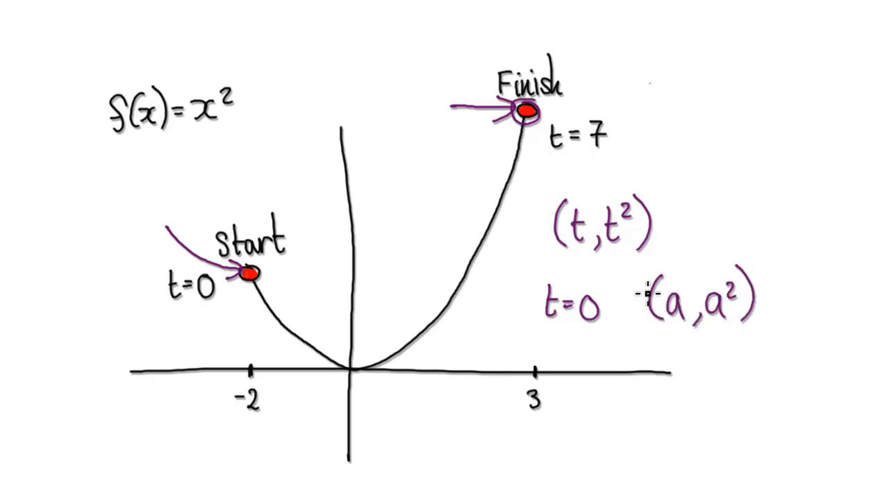
pyautogui.moveTo(641, 260)
pyautogui.mouseDown()
pyautogui.moveTo(778, 344)
pyautogui.moveTo(682, 265)
pyautogui.mouseUp()
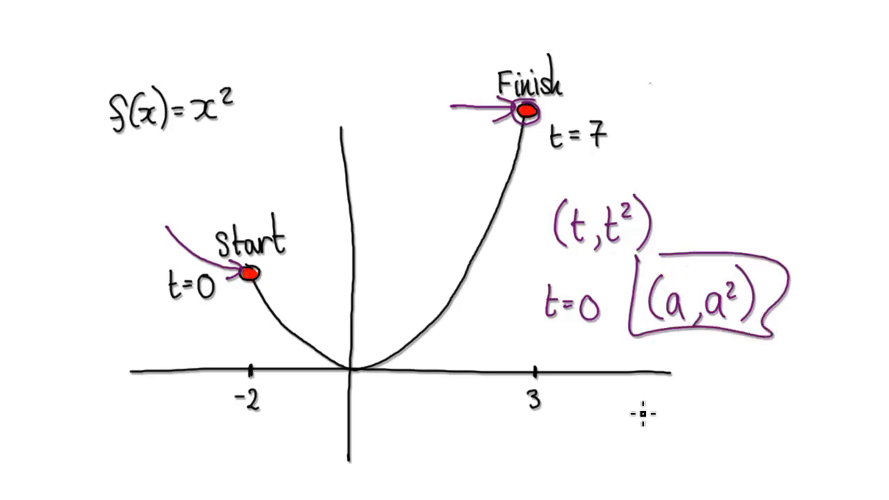